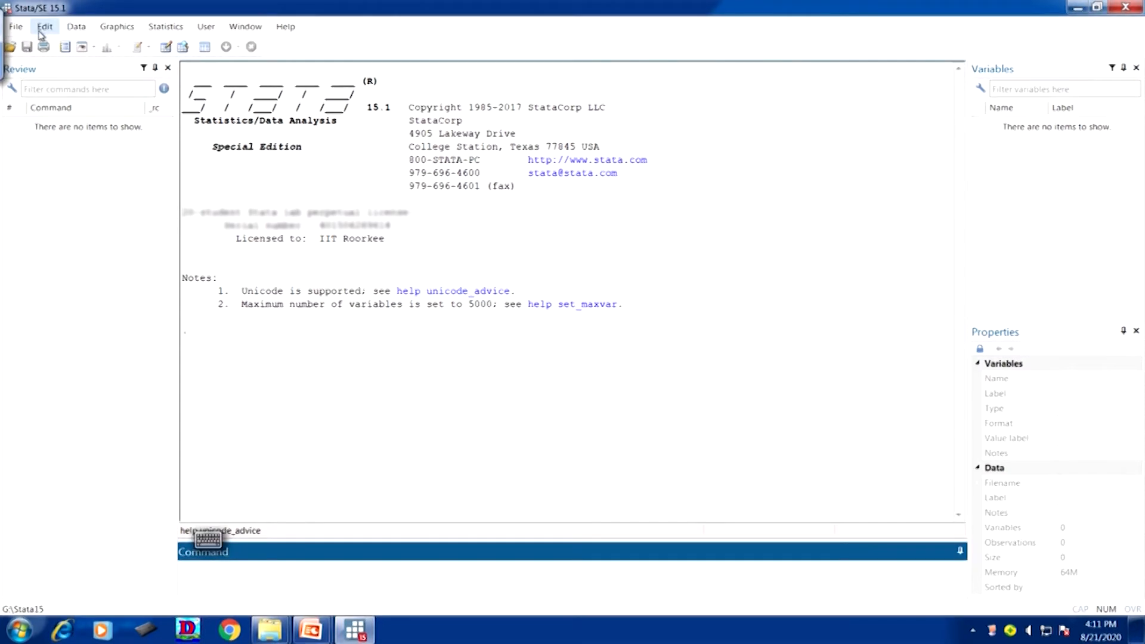
# Open the dataset practice_dataset_NSS73_block2.dta from the removable disk G:
pyautogui.click(16, 53)
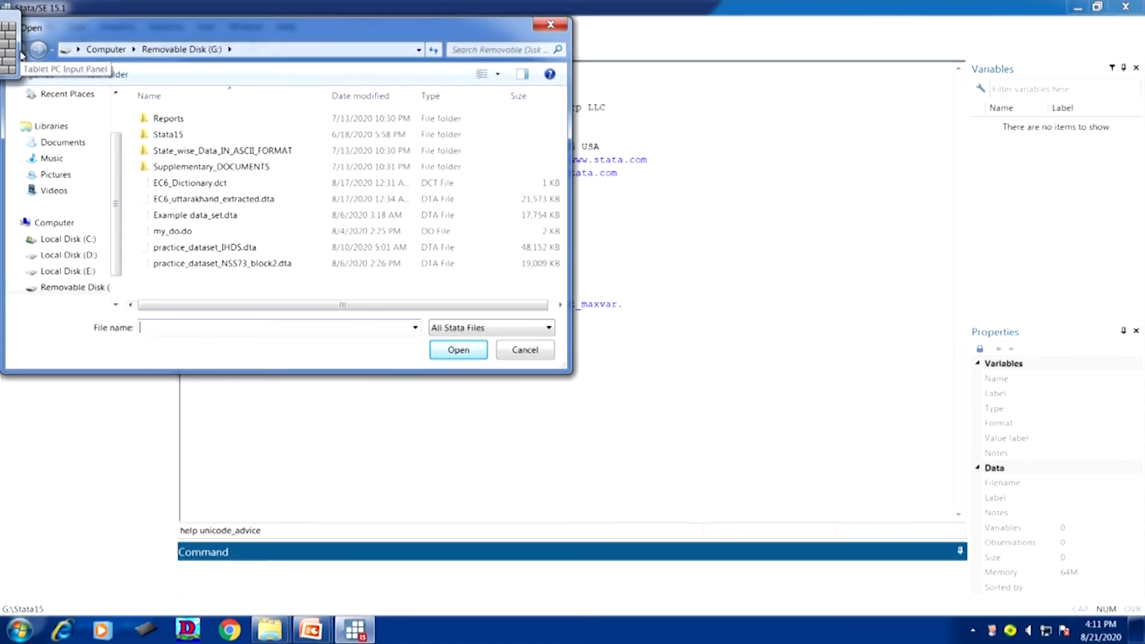
pyautogui.doubleClick(270, 264)
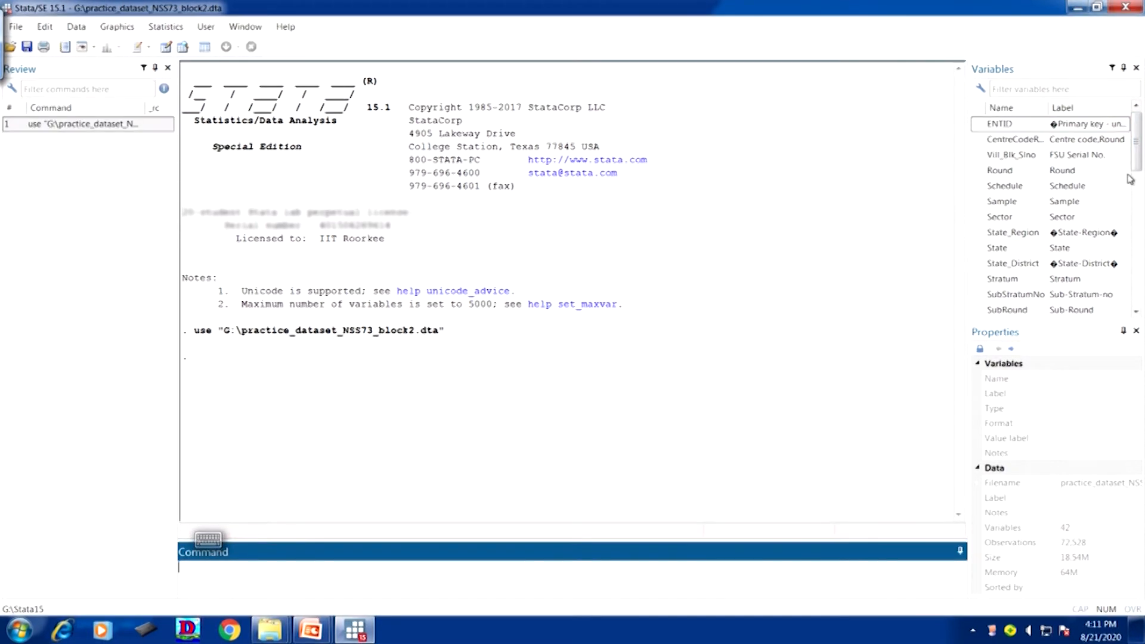
# Label the variable b2_q218 as "computer 365days" with the label variable command
pyautogui.scroll(-3, 1138, 207)
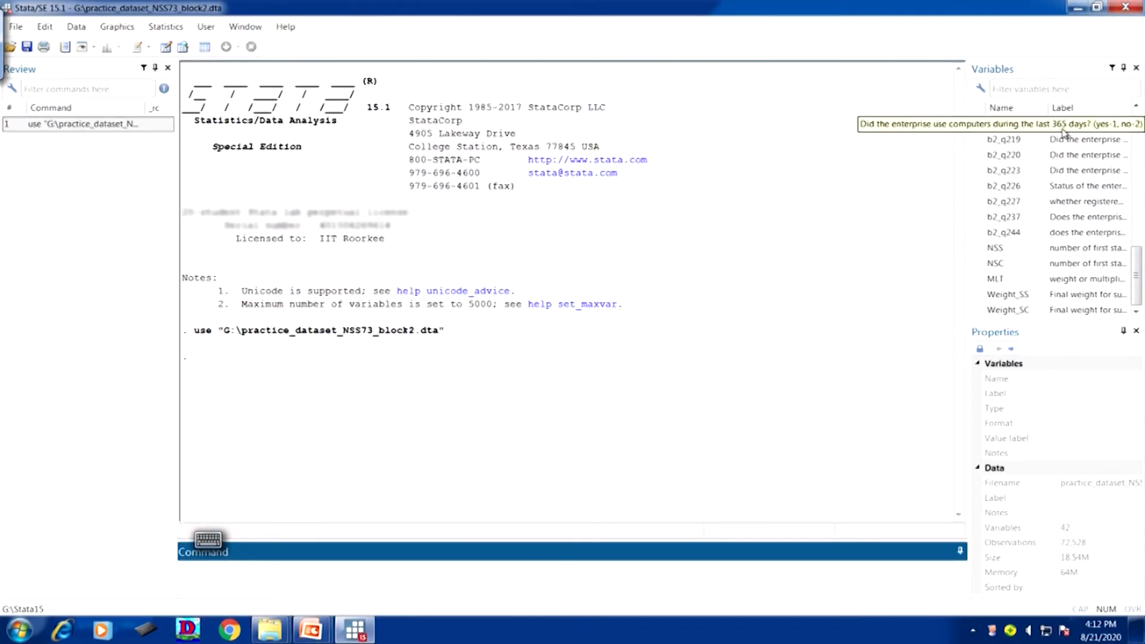
pyautogui.click(1094, 129)
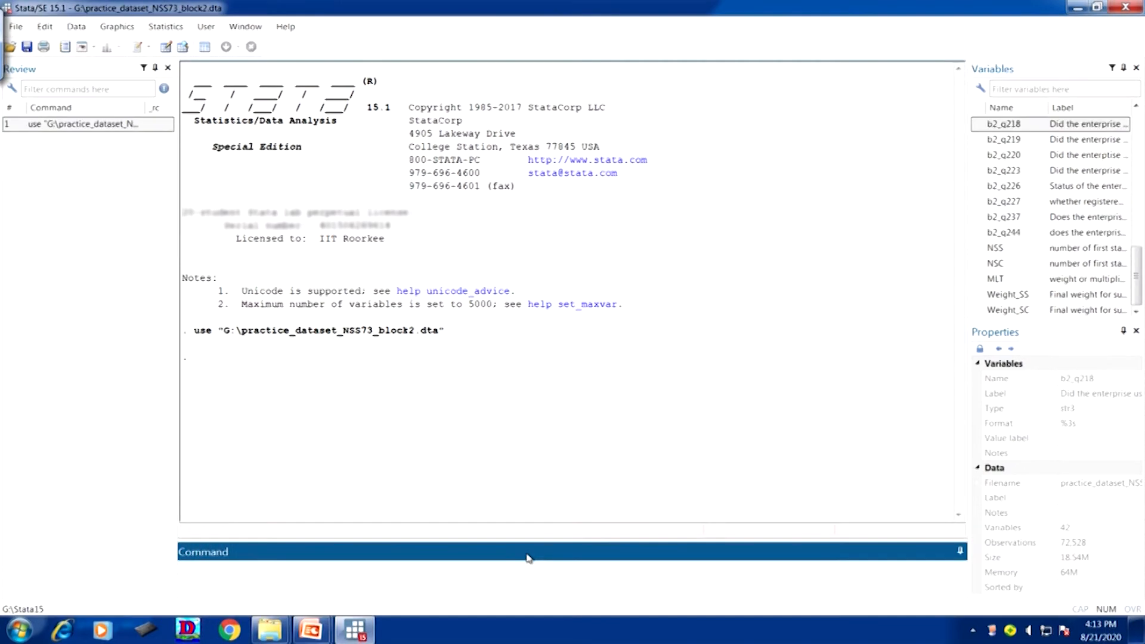
pyautogui.write('l')
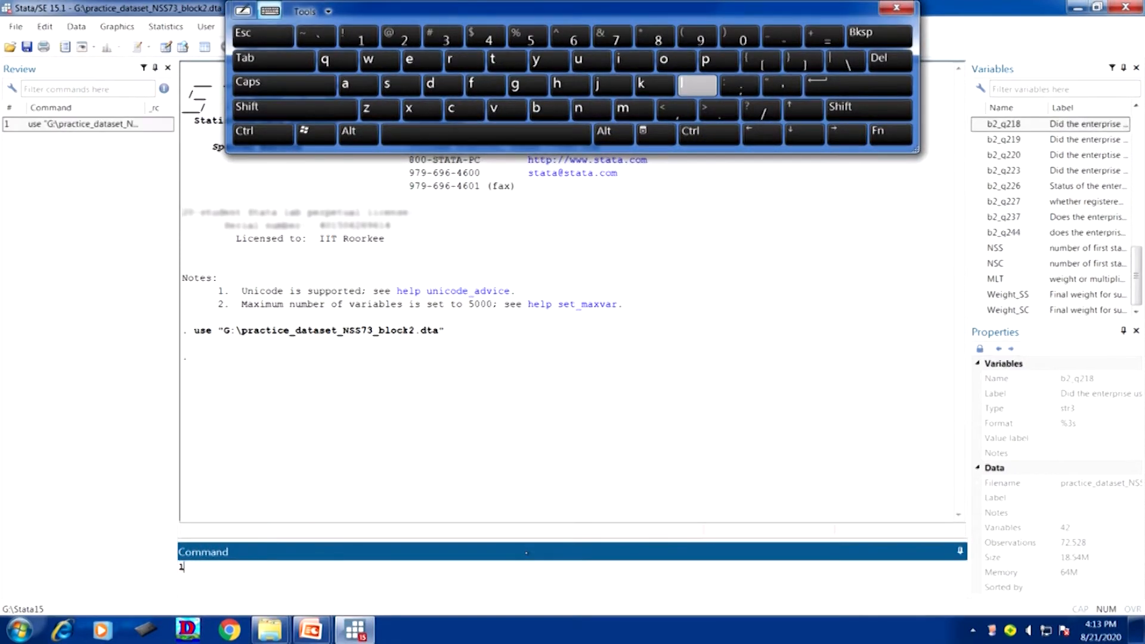
pyautogui.write('a')
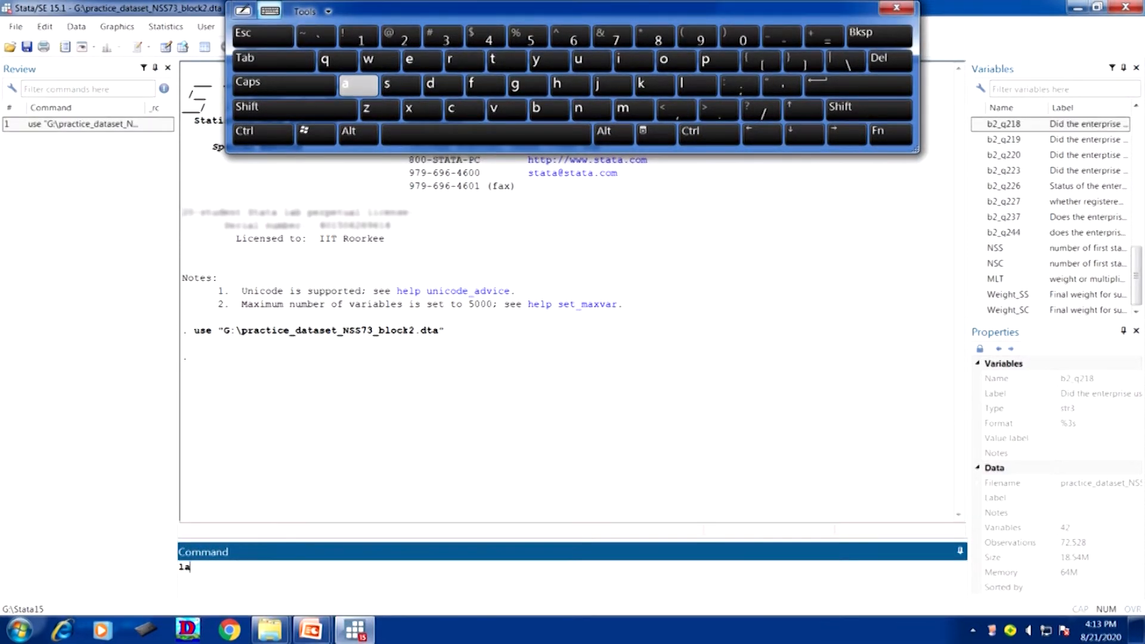
pyautogui.write('bel')
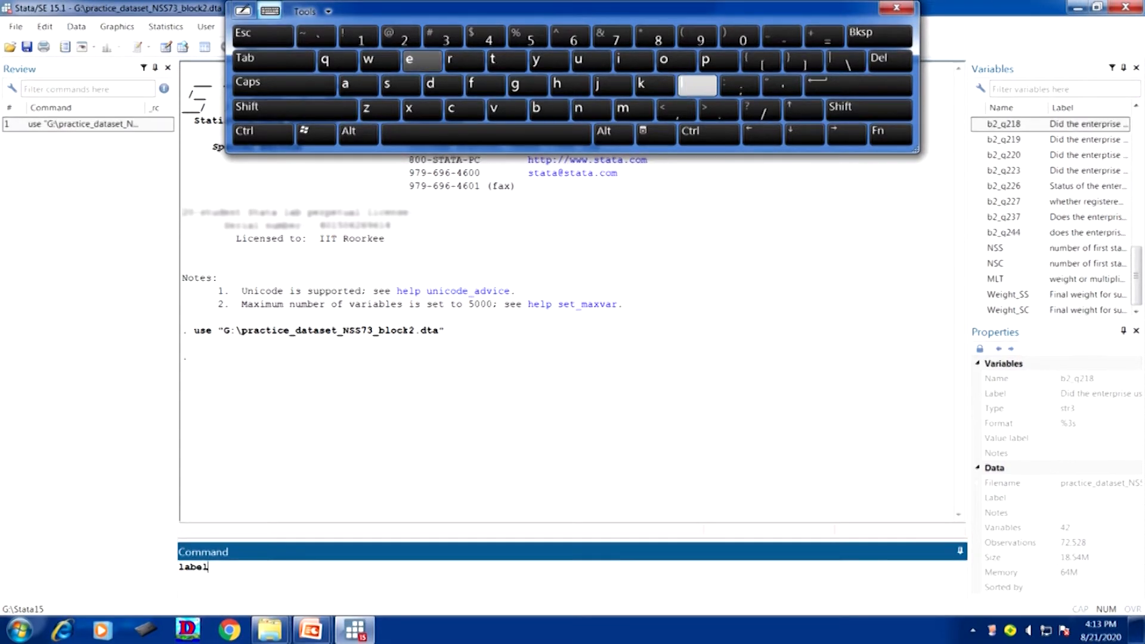
pyautogui.write(' v')
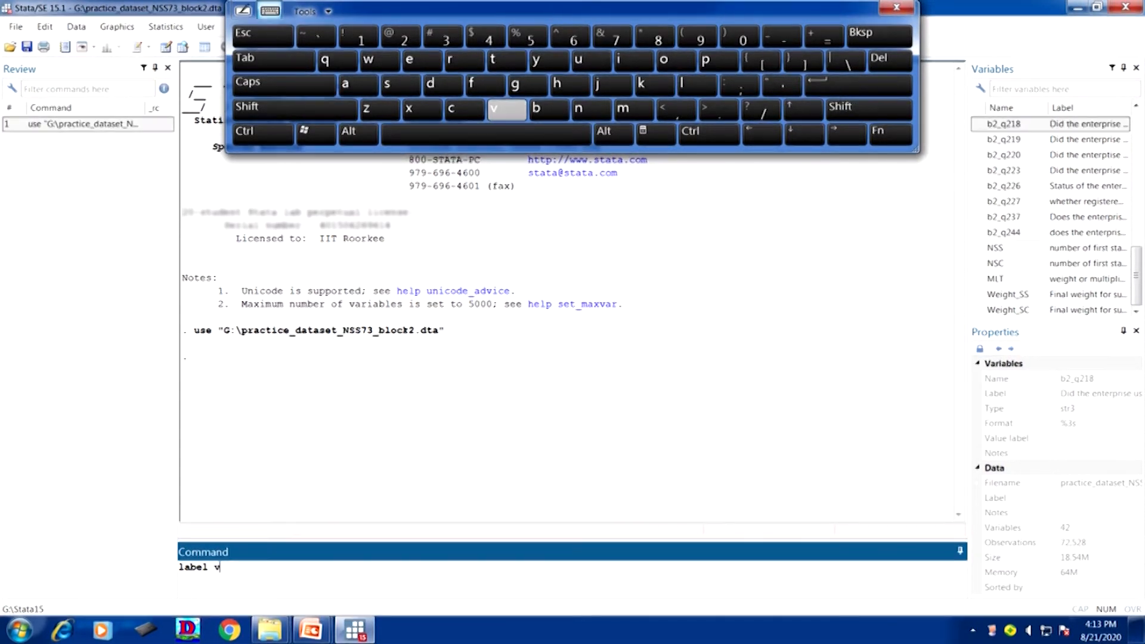
pyautogui.write('aria')
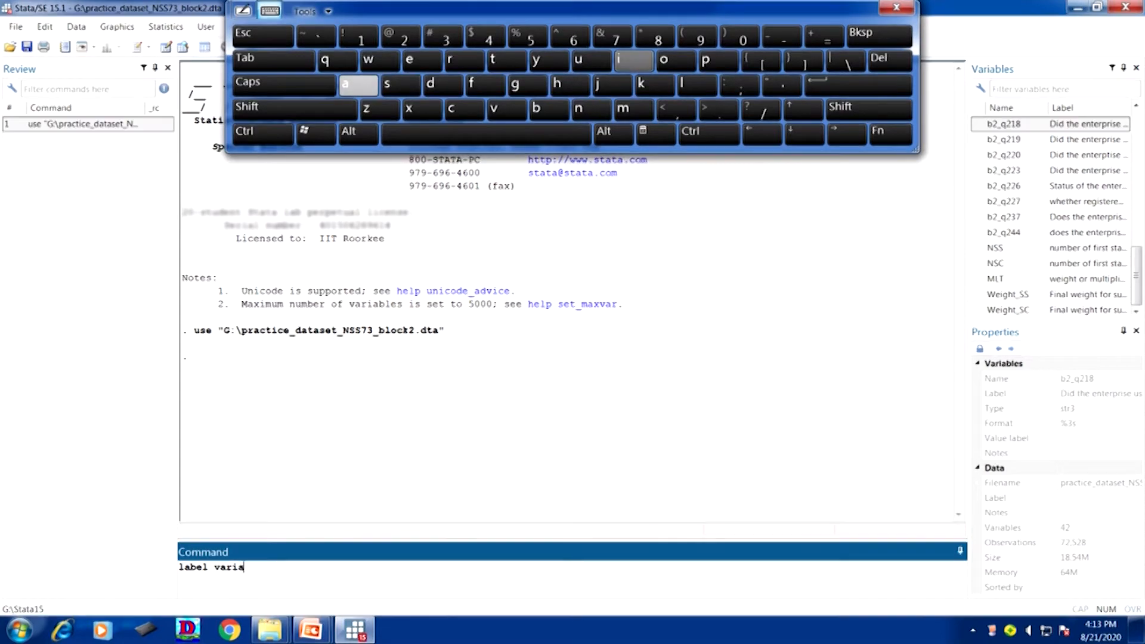
pyautogui.write('ble')
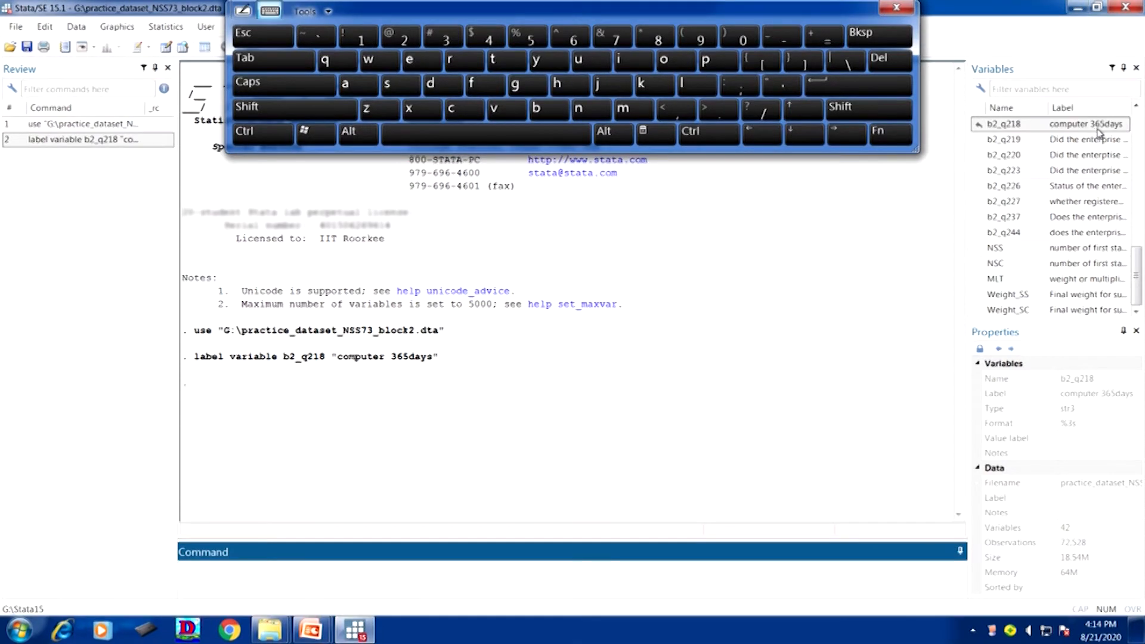
pyautogui.click(895, 9)
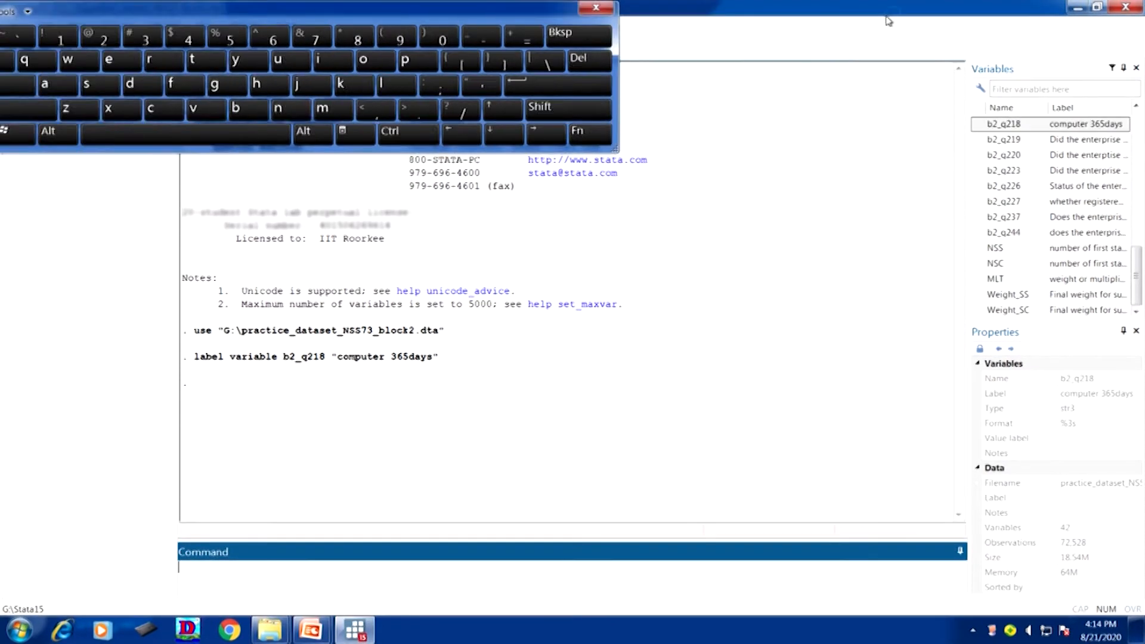
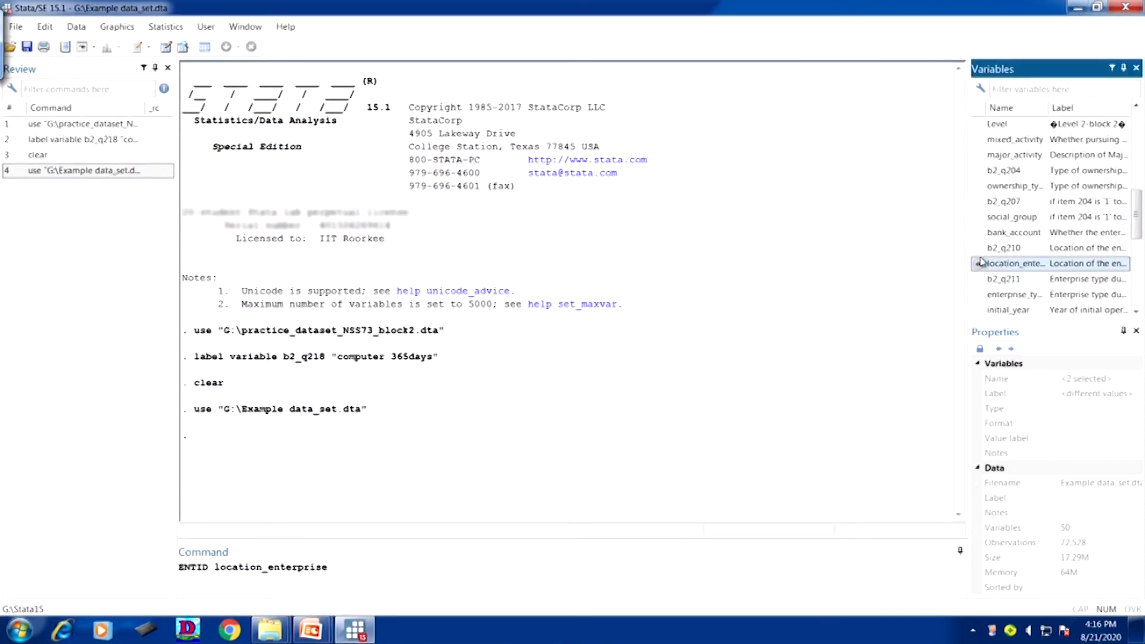
# Browse only the NIC_MAJOR variable in the Data Editor with the br command, and close the editor after viewing its codes
pyautogui.scroll(-8, 1055, 255)
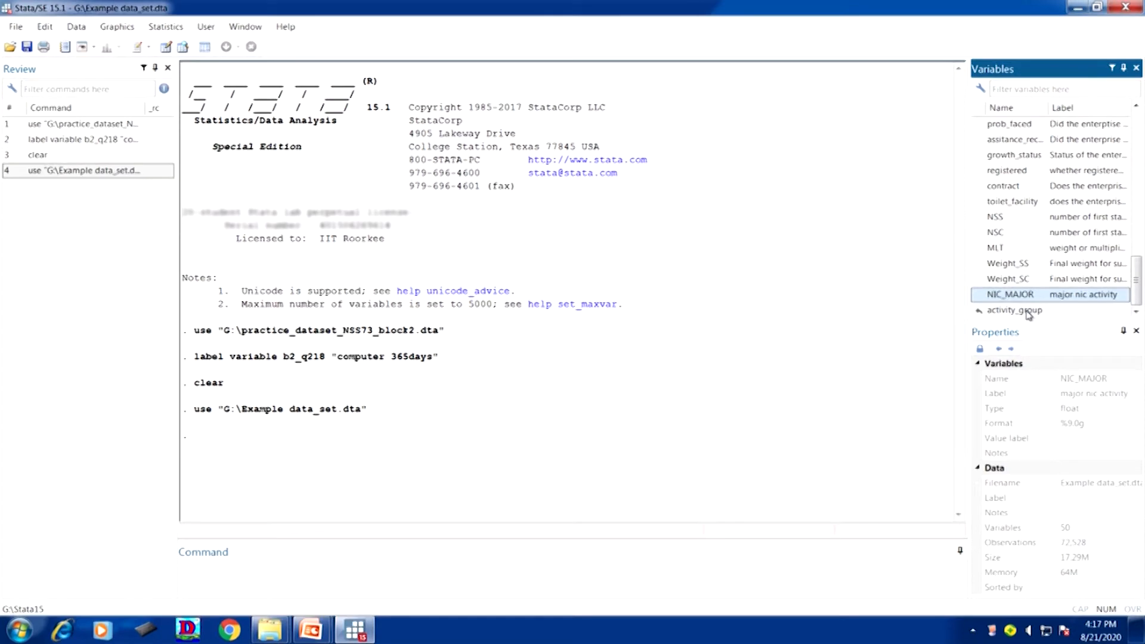
pyautogui.click(394, 574)
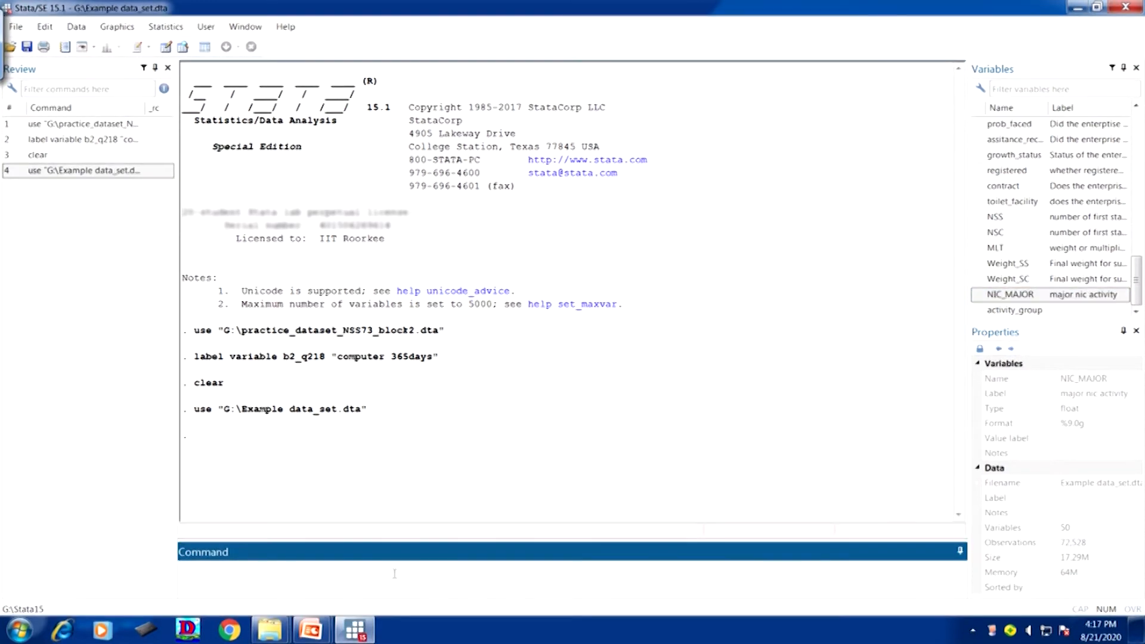
pyautogui.click(554, 152)
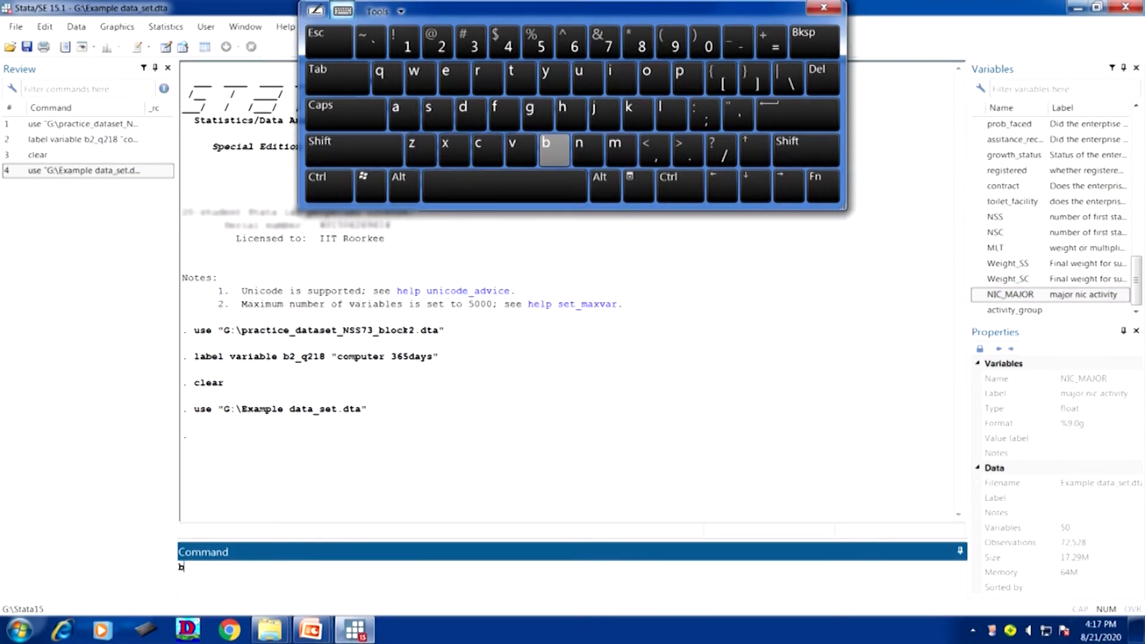
pyautogui.click(488, 77)
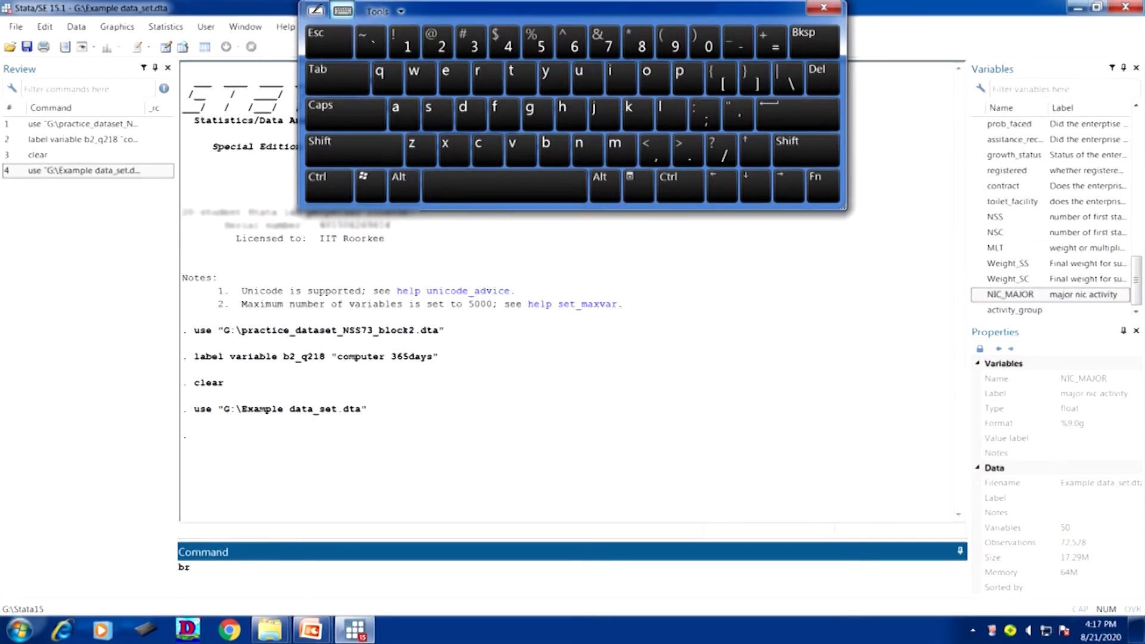
pyautogui.doubleClick(1073, 295)
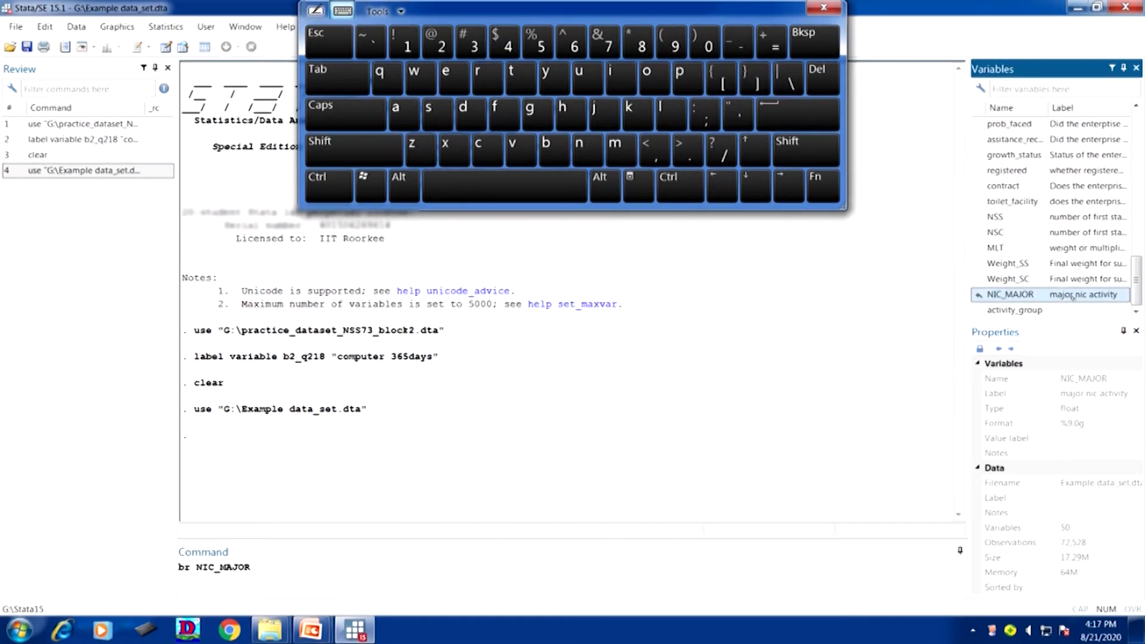
pyautogui.click(798, 115)
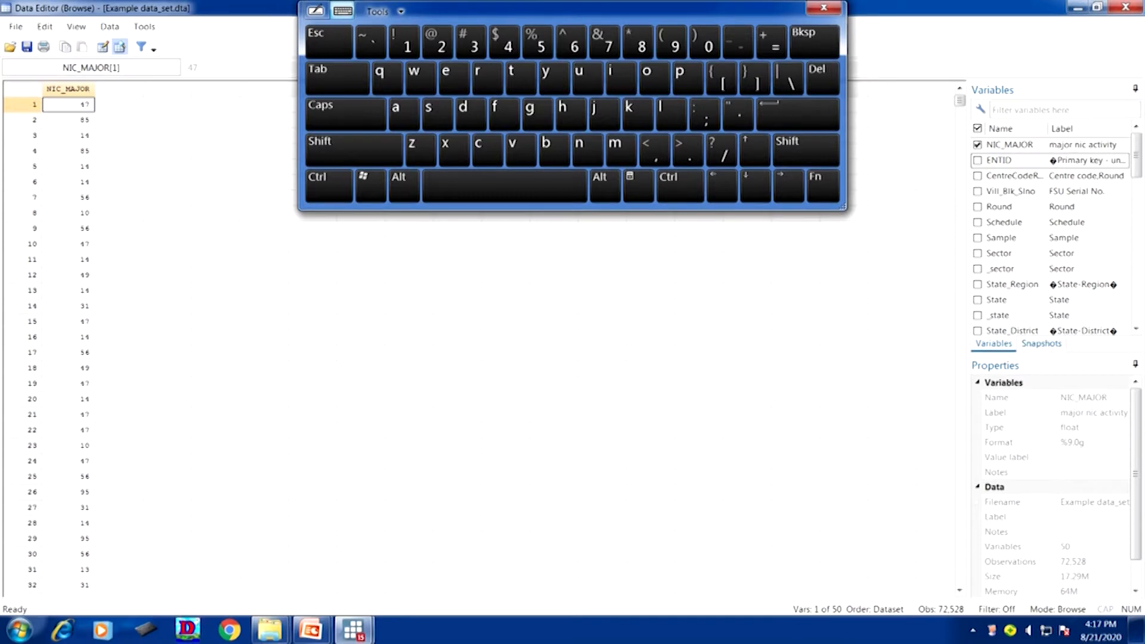
pyautogui.click(825, 7)
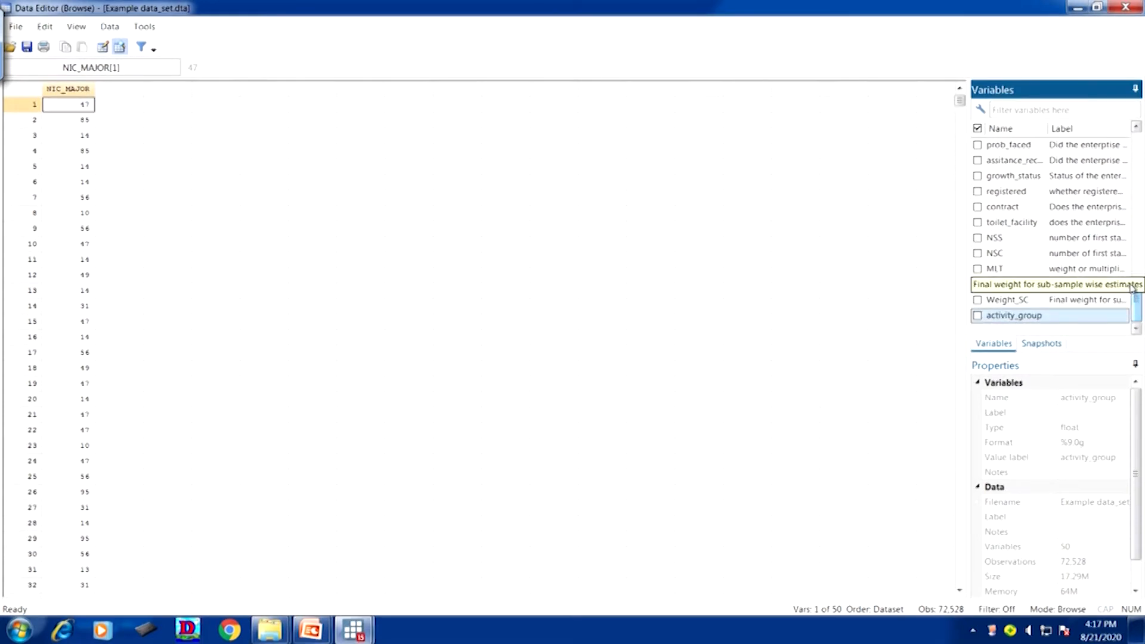
pyautogui.scroll(4, 1074, 215)
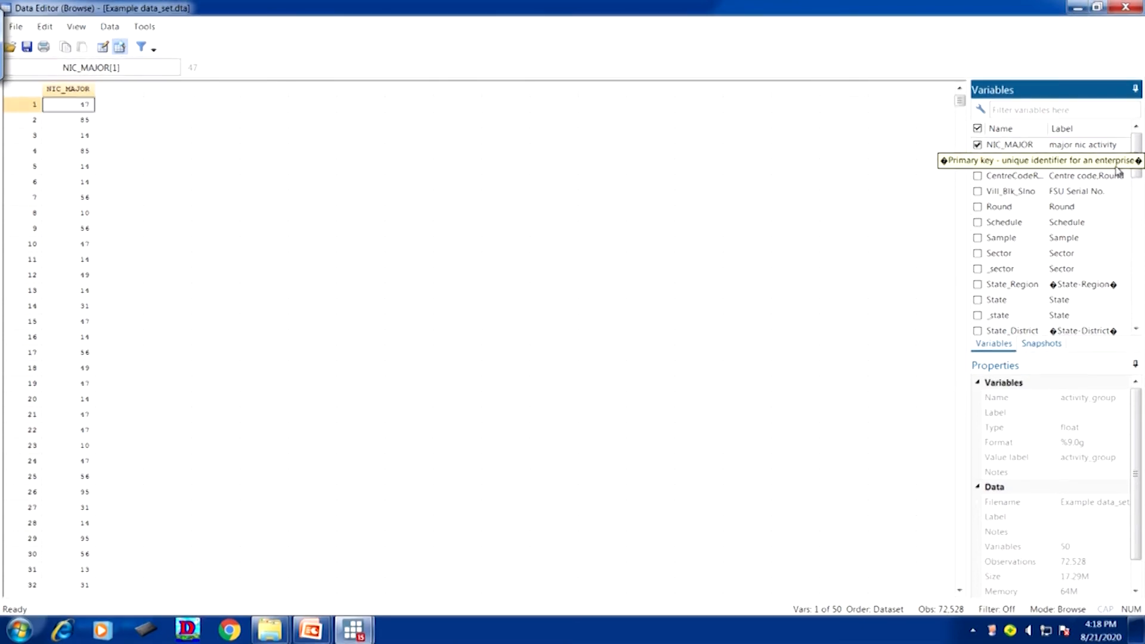
pyautogui.click(1126, 7)
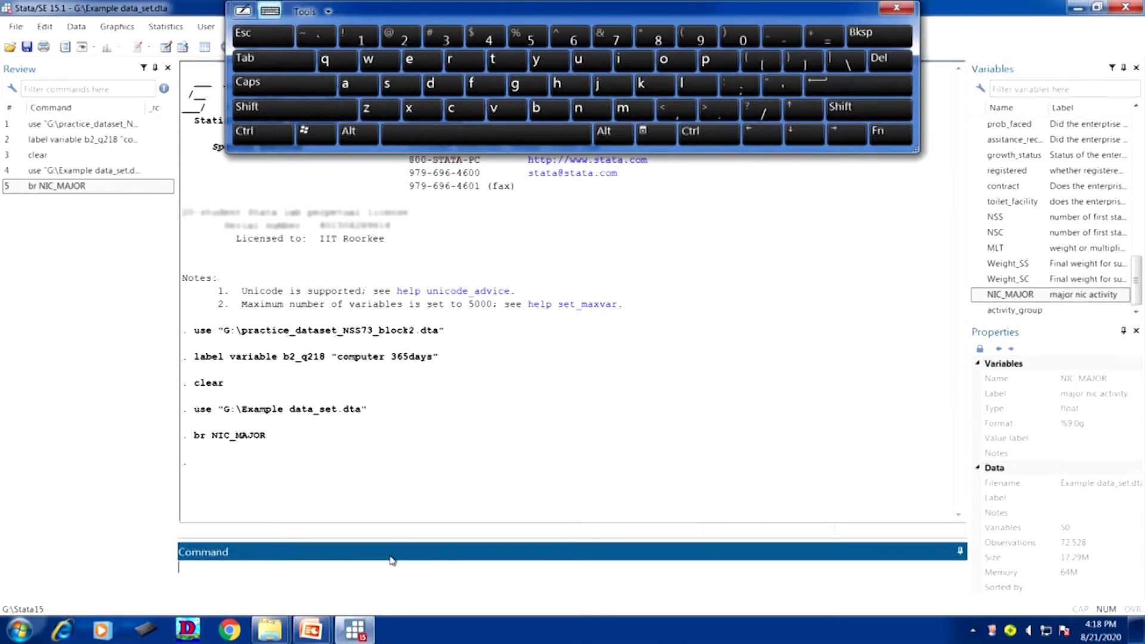
# Tabulate the frequencies of the activity_group variable with the ta command
pyautogui.write('ta')
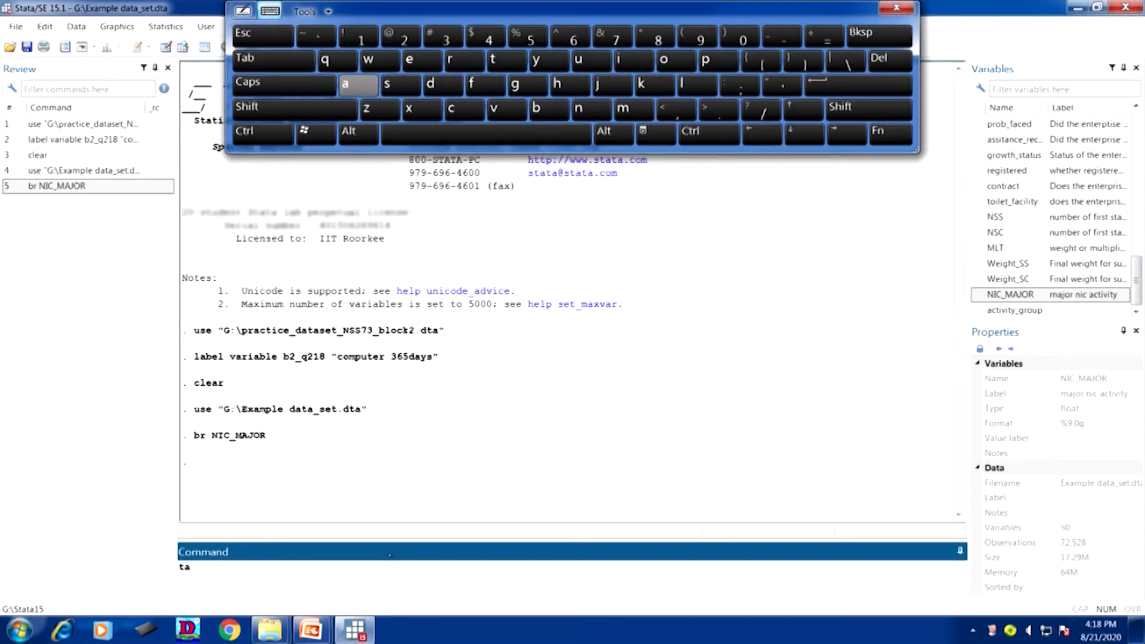
pyautogui.doubleClick(1014, 311)
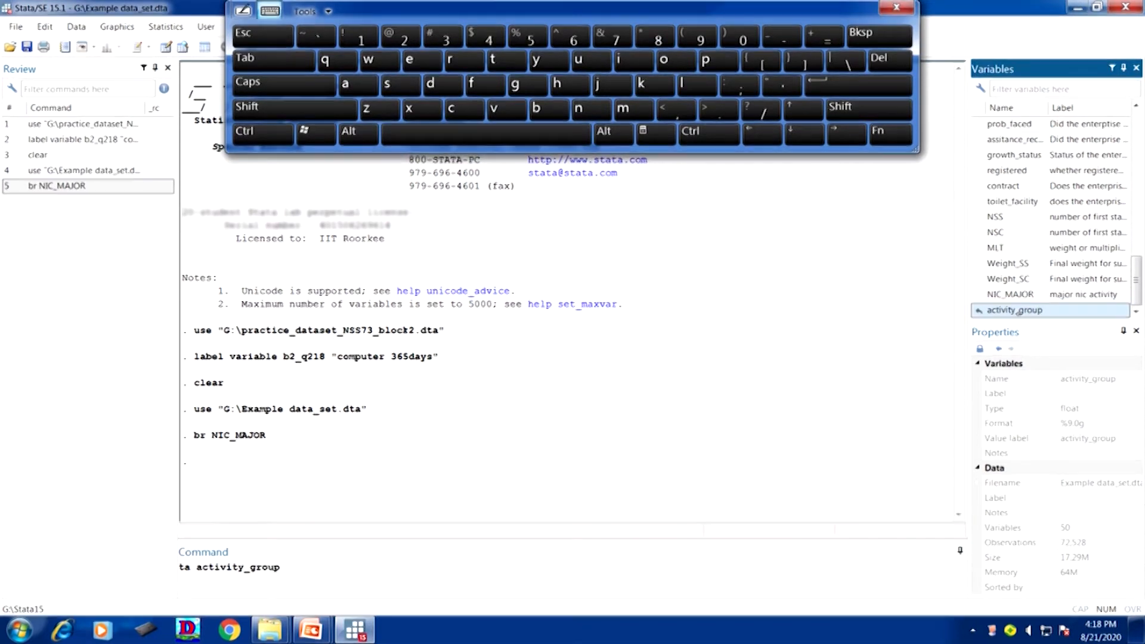
pyautogui.press('Return')
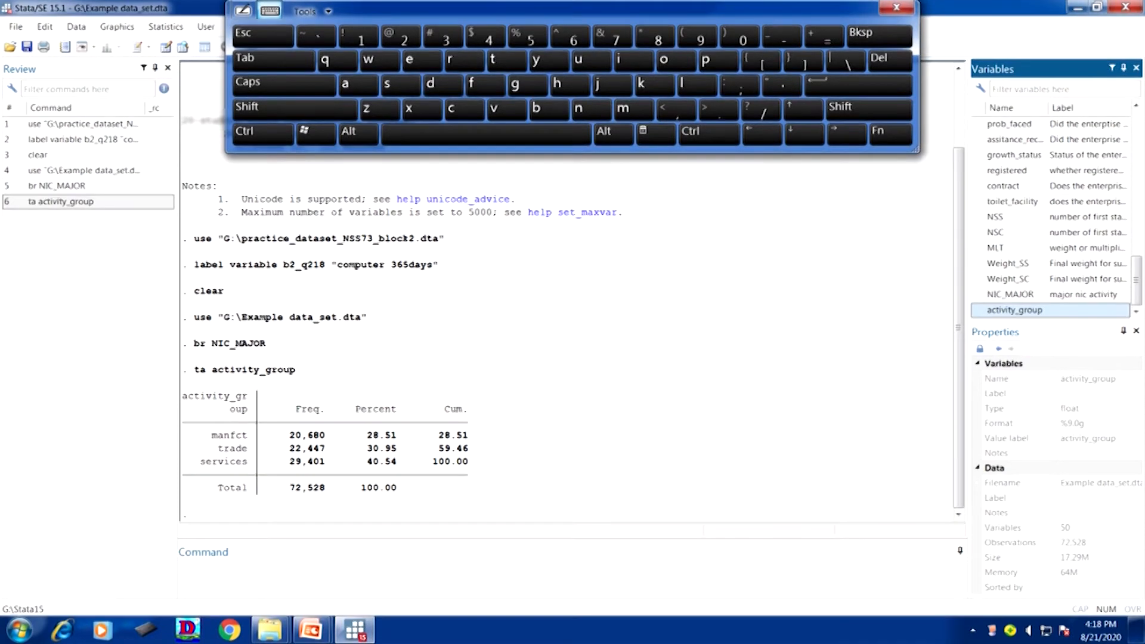
# Run codebook on activity_group to inspect its numeric codes and attached value labels
pyautogui.click(375, 569)
pyautogui.click(464, 110)
pyautogui.click(664, 60)
pyautogui.click(430, 85)
pyautogui.click(410, 60)
pyautogui.click(549, 110)
pyautogui.click(664, 59)
pyautogui.click(663, 60)
pyautogui.click(655, 84)
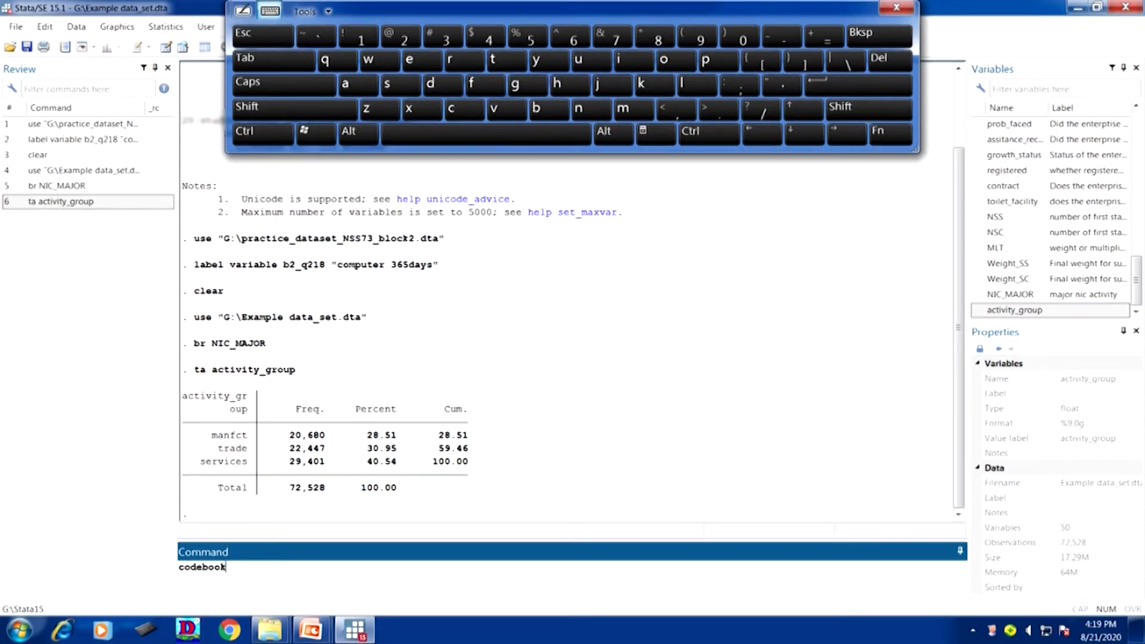
pyautogui.click(1030, 311)
pyautogui.doubleClick(1031, 310)
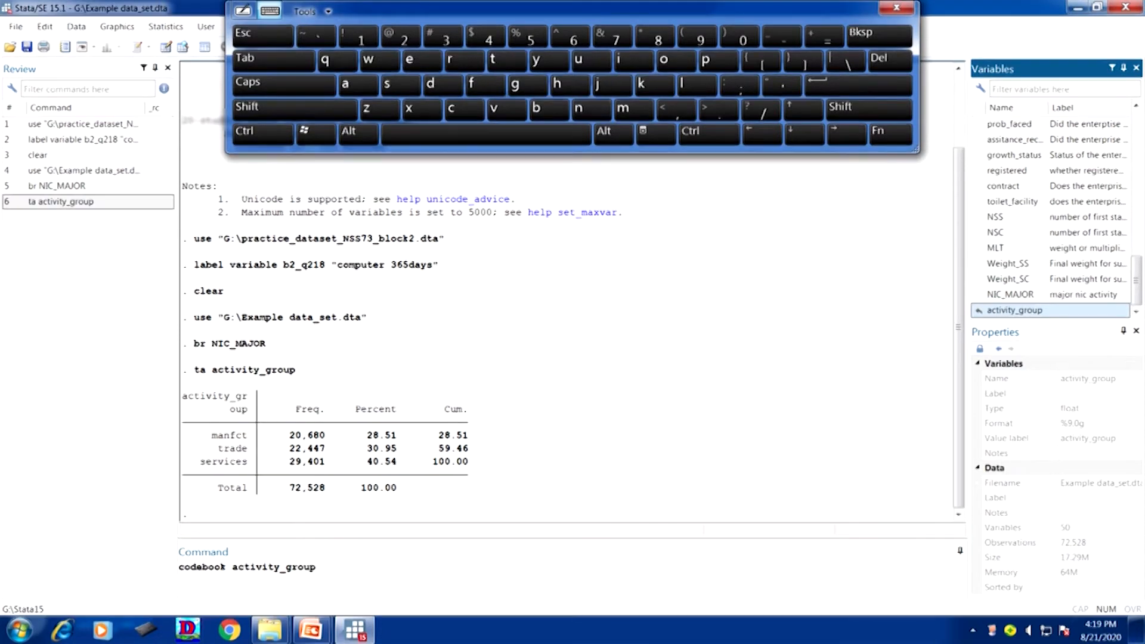
pyautogui.click(859, 86)
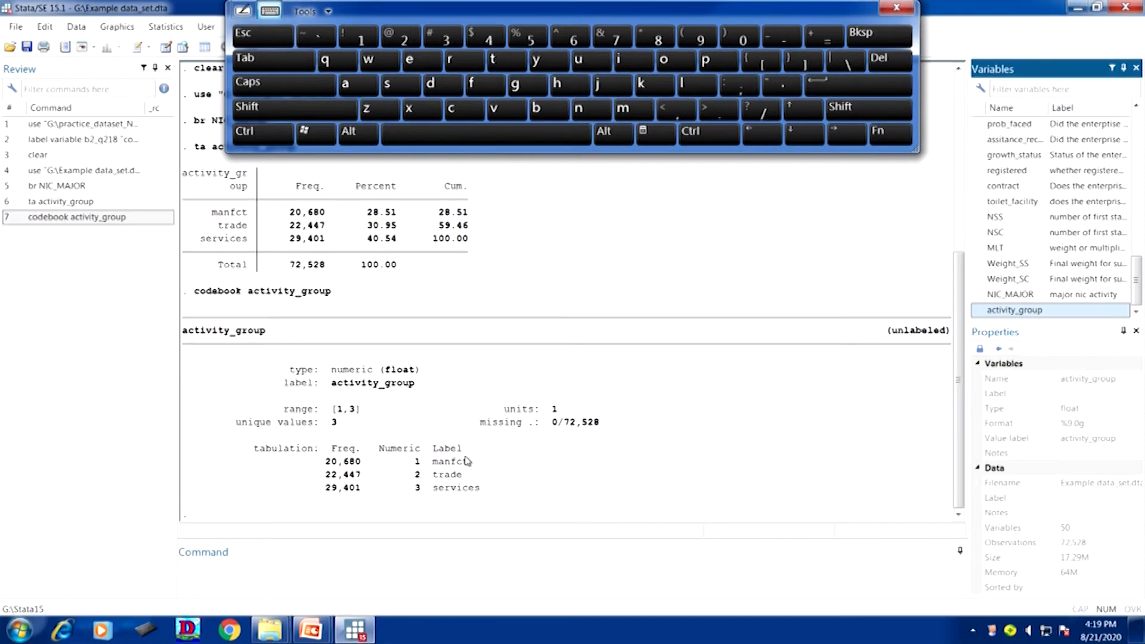
pyautogui.click(896, 7)
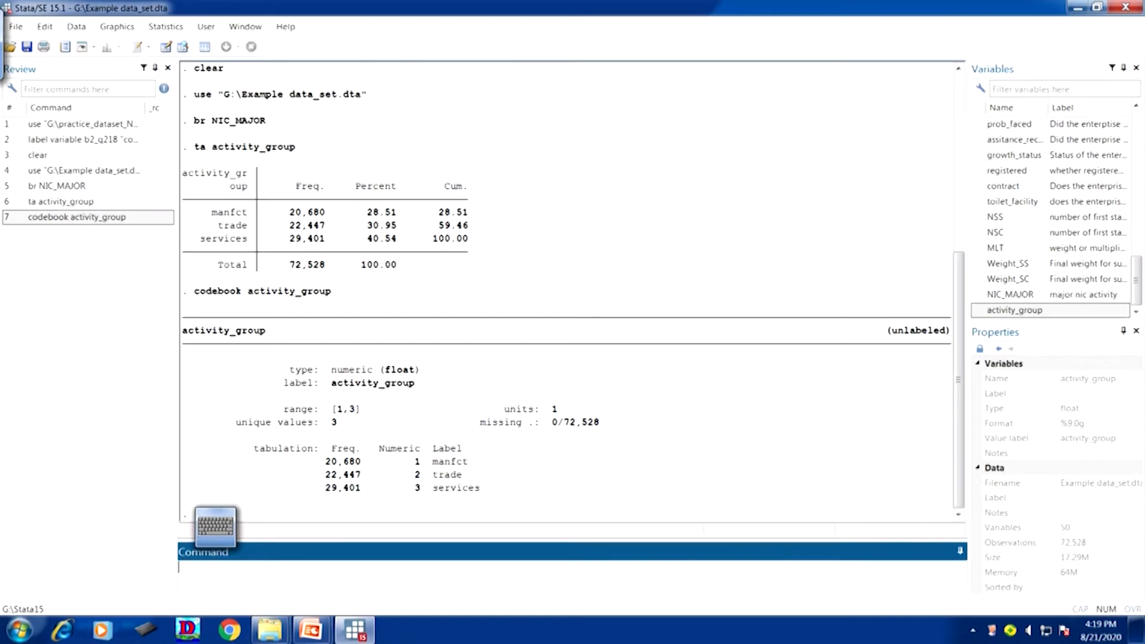
# Drop the value label activity_group from the dataset with the label drop command
pyautogui.click(215, 527)
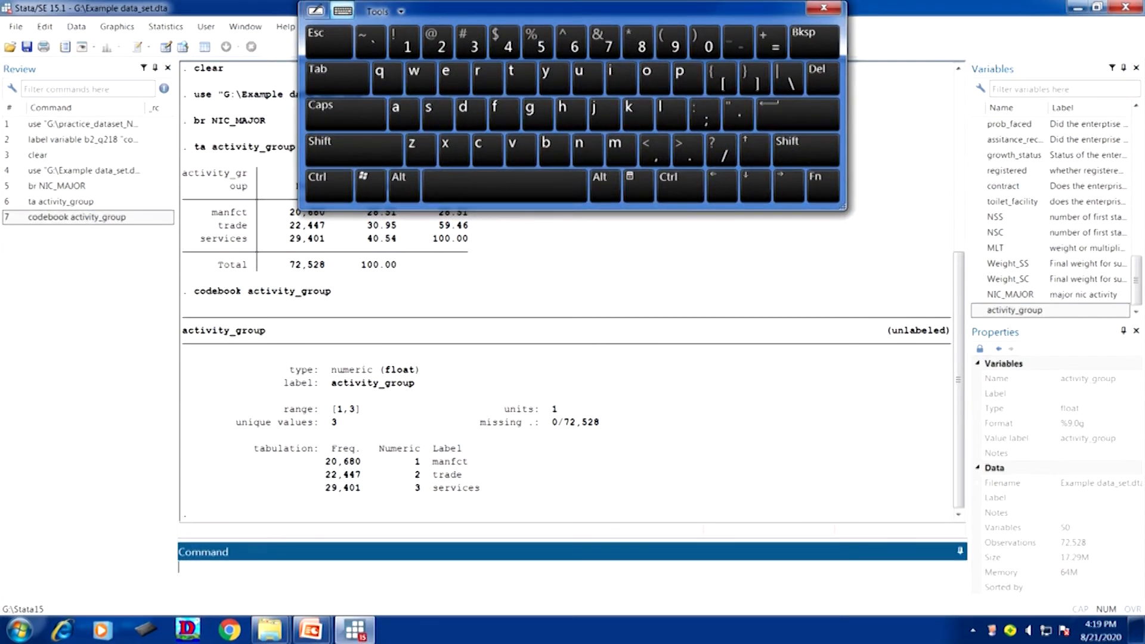
pyautogui.click(665, 113)
pyautogui.click(404, 113)
pyautogui.click(545, 146)
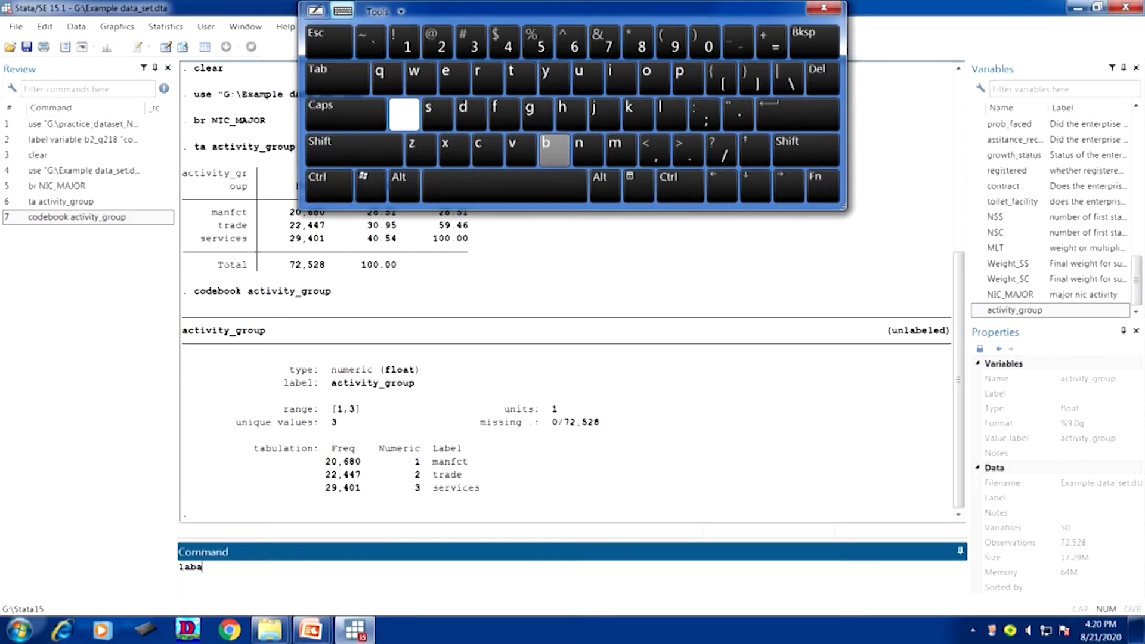
pyautogui.click(671, 113)
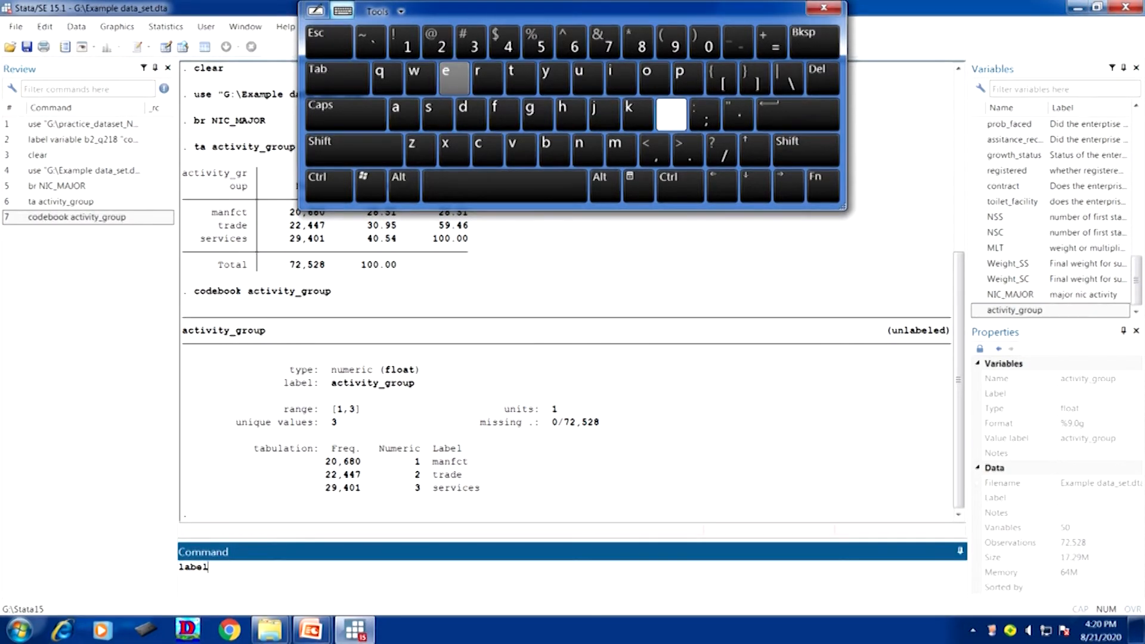
pyautogui.click(463, 114)
pyautogui.click(477, 76)
pyautogui.click(646, 76)
pyautogui.click(680, 76)
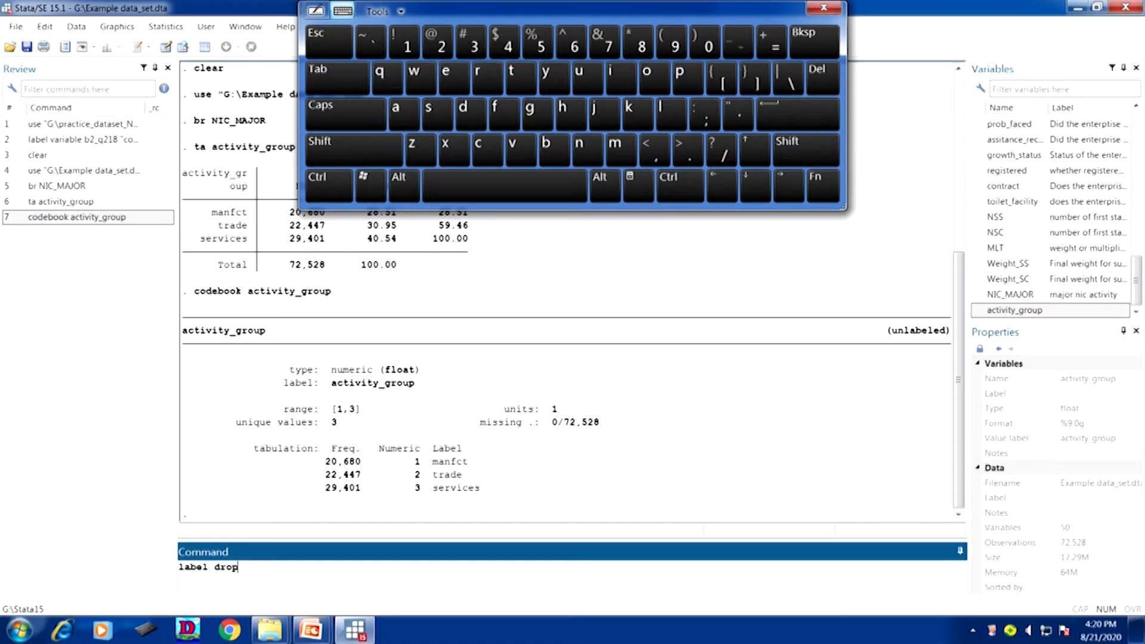
pyautogui.doubleClick(1038, 311)
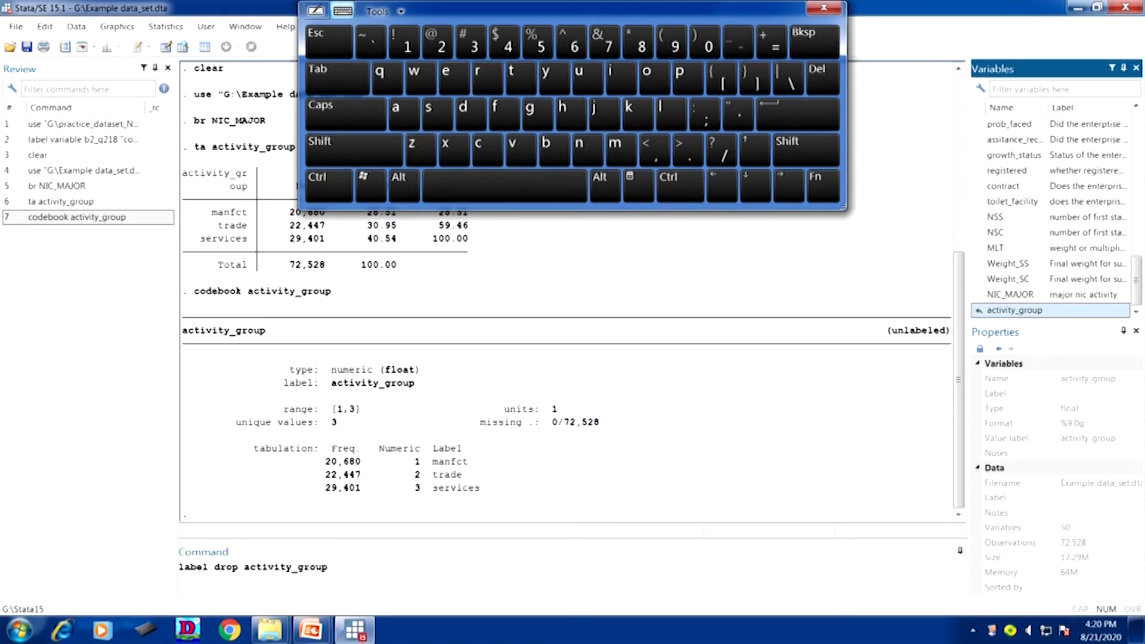
pyautogui.click(798, 114)
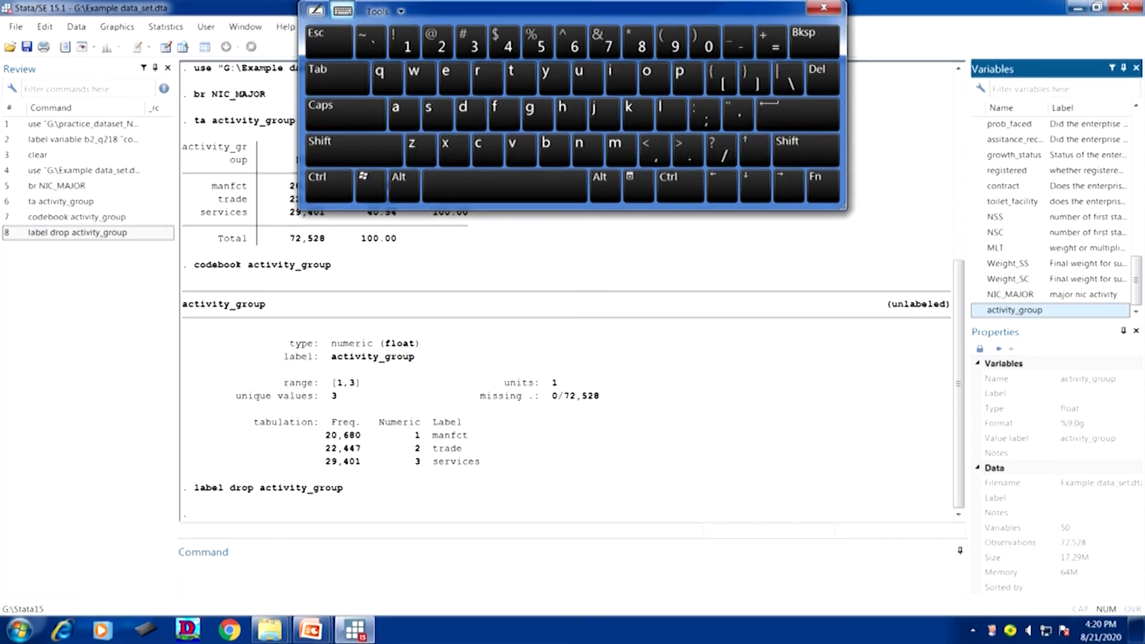
# Run ta activity_group again to check how its categories are listed without the value label
pyautogui.click(409, 575)
pyautogui.write('ta')
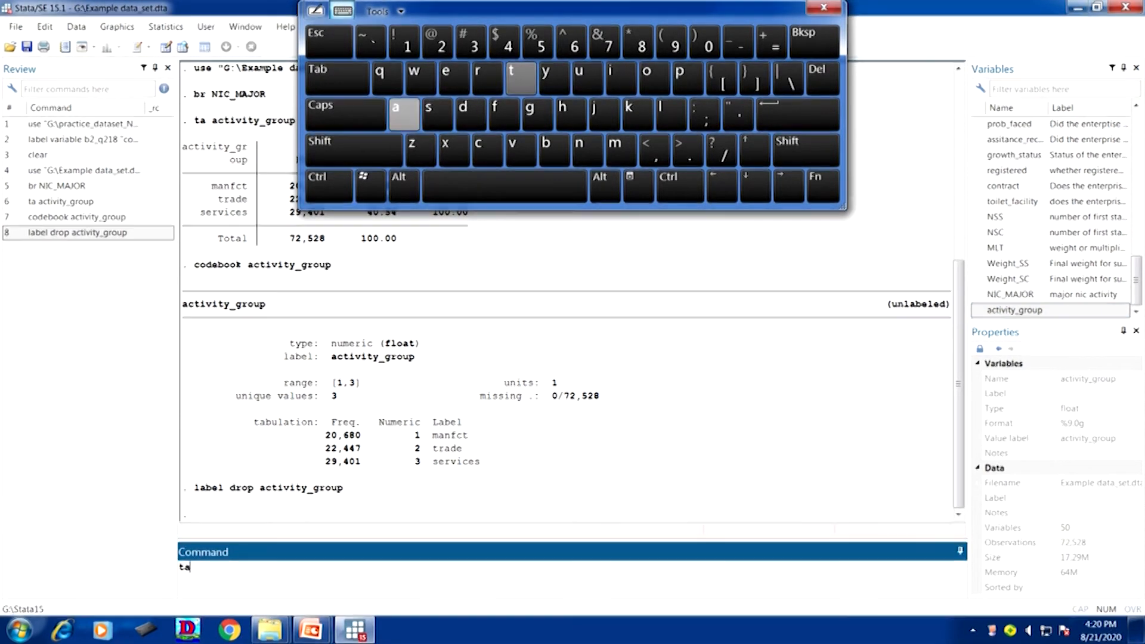
pyautogui.click(1014, 310)
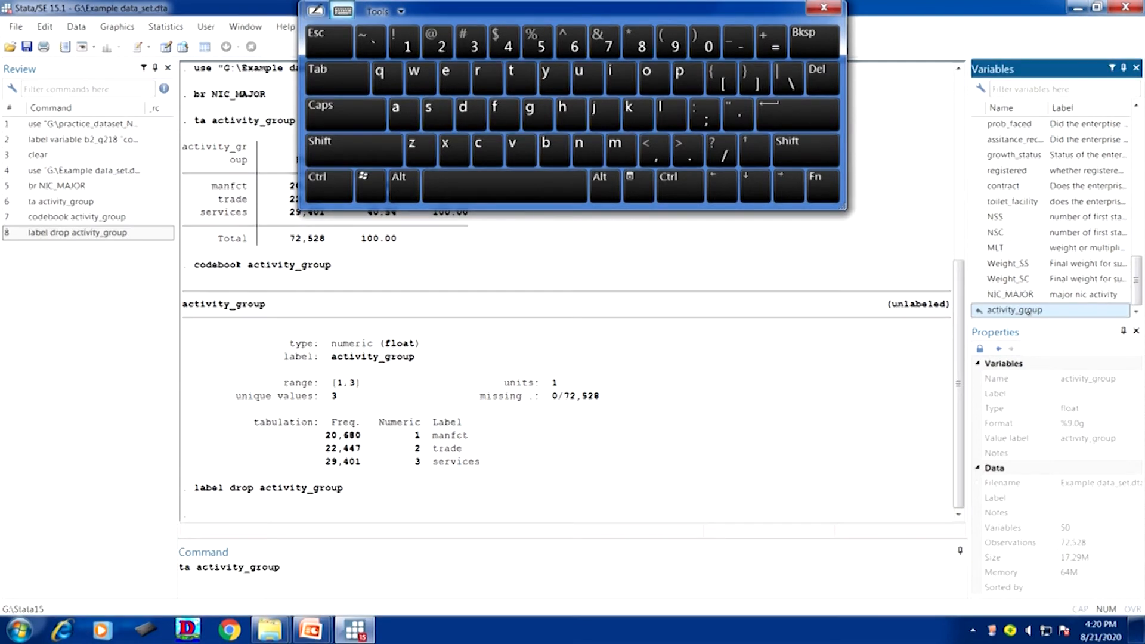
pyautogui.click(798, 114)
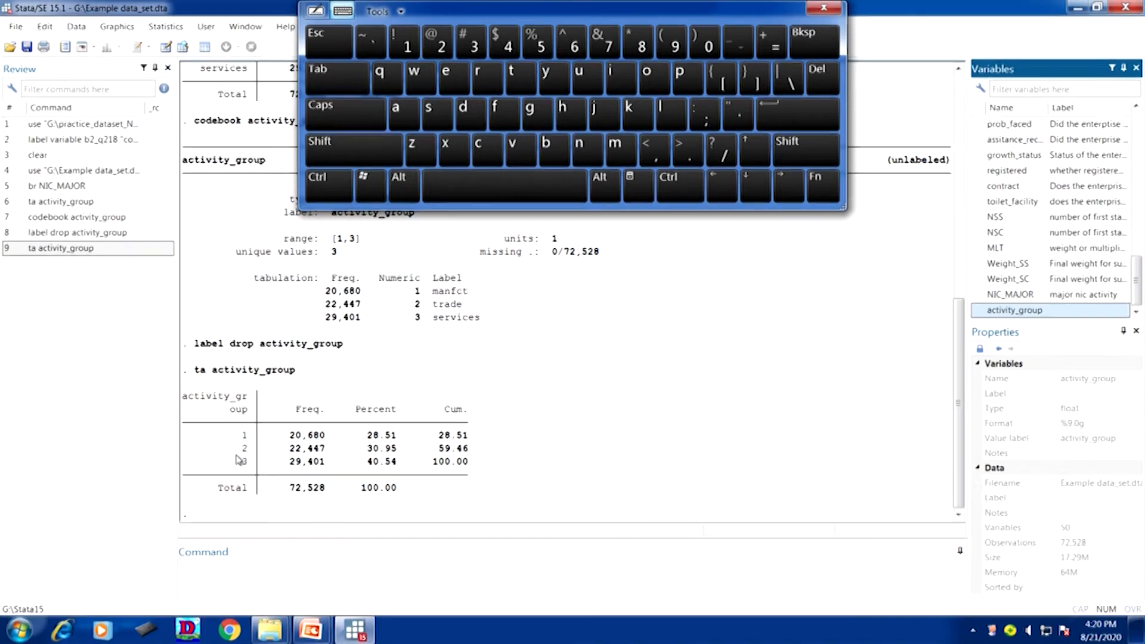
pyautogui.click(822, 8)
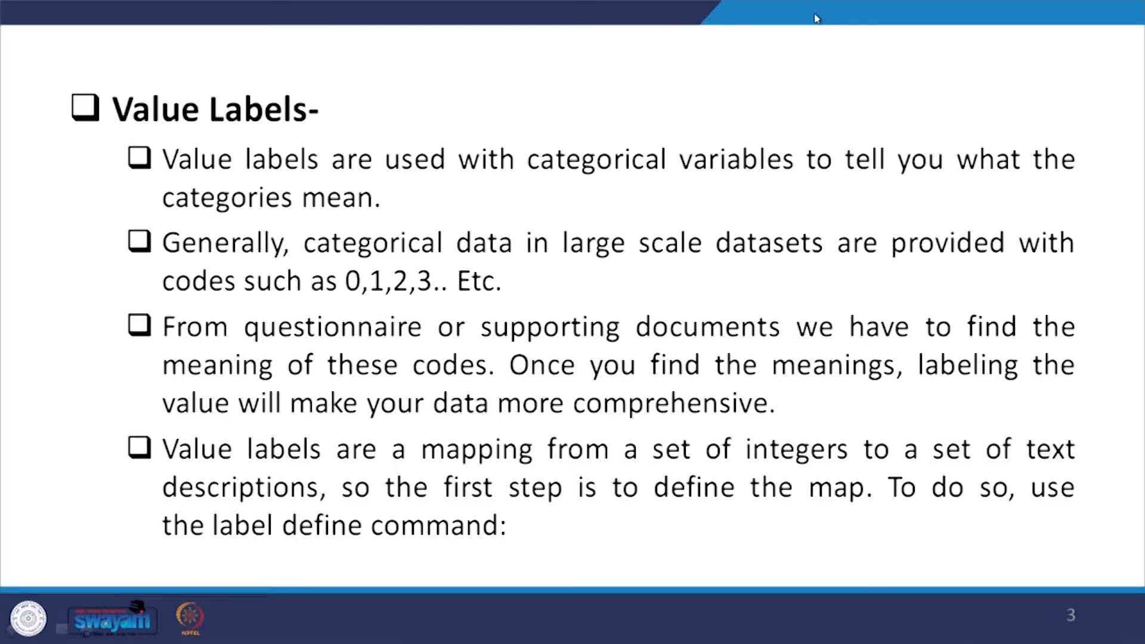